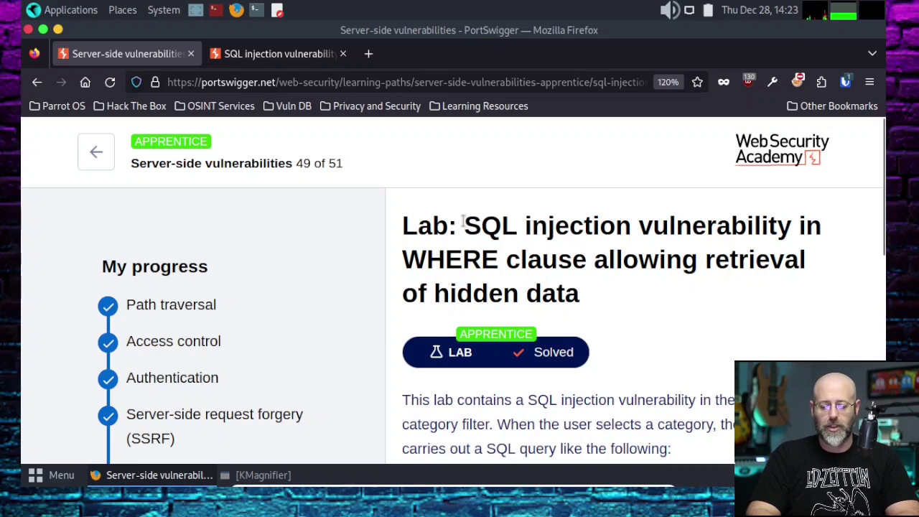
- Read the lab's title, its product category filter description and the sample SQL query through its WHERE clause
{"action": "left_click_drag", "start_coordinate": [464, 224], "coordinate": [762, 225]}
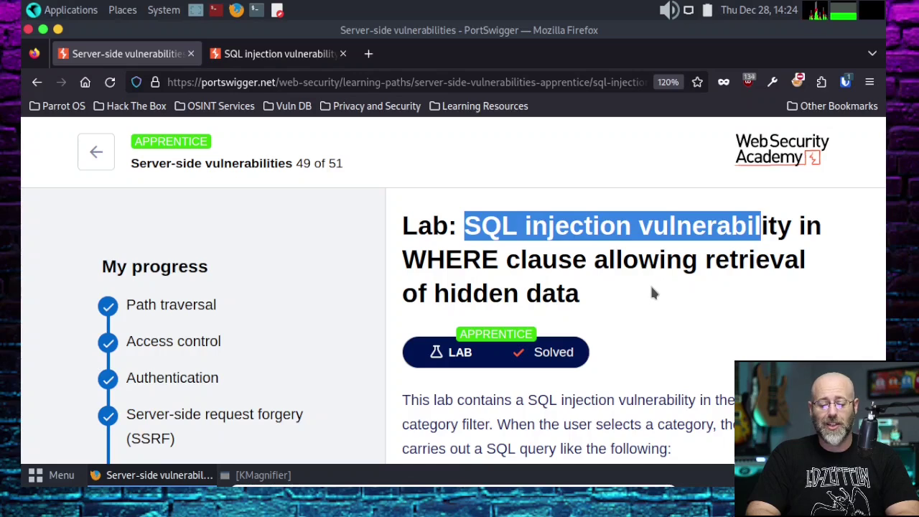
{"action": "scroll", "coordinate": [652, 292], "scroll_direction": "down", "scroll_amount": 2}
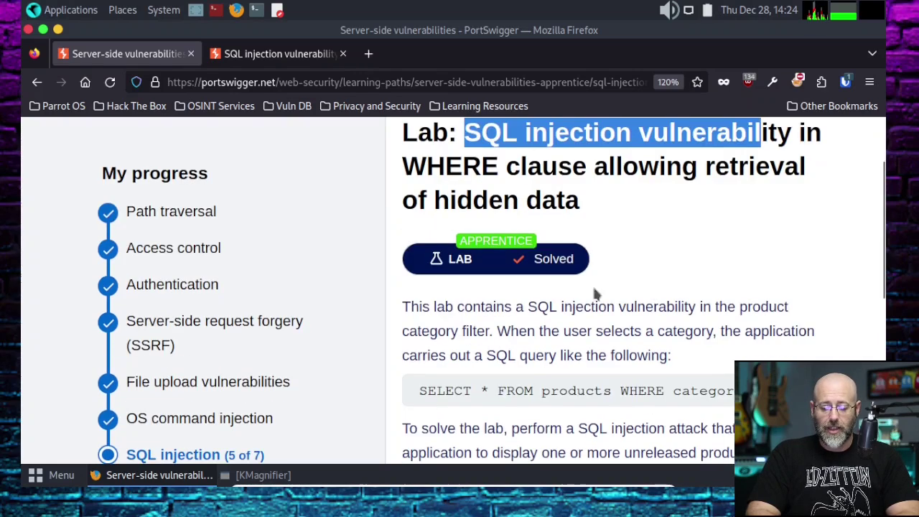
{"action": "left_click_drag", "start_coordinate": [413, 308], "coordinate": [751, 308]}
{"action": "left_click_drag", "start_coordinate": [397, 329], "coordinate": [486, 331]}
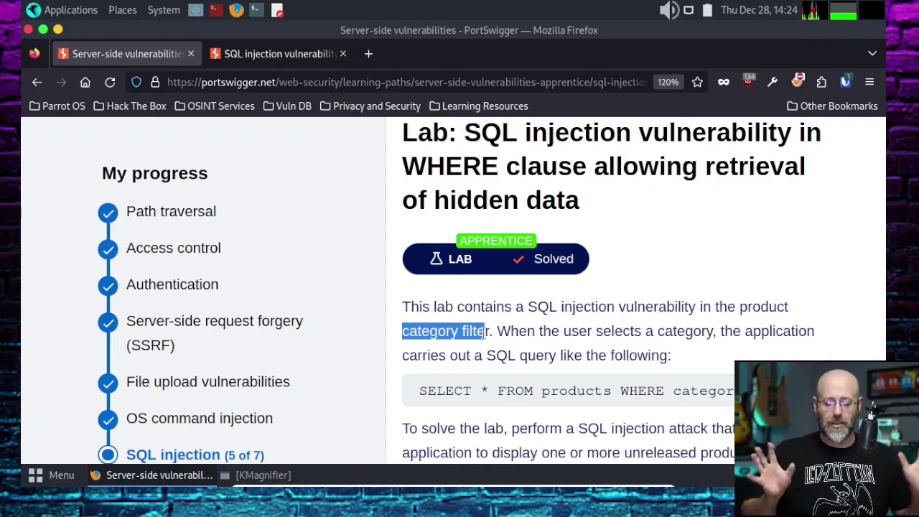
{"action": "left_click_drag", "start_coordinate": [519, 332], "coordinate": [715, 332]}
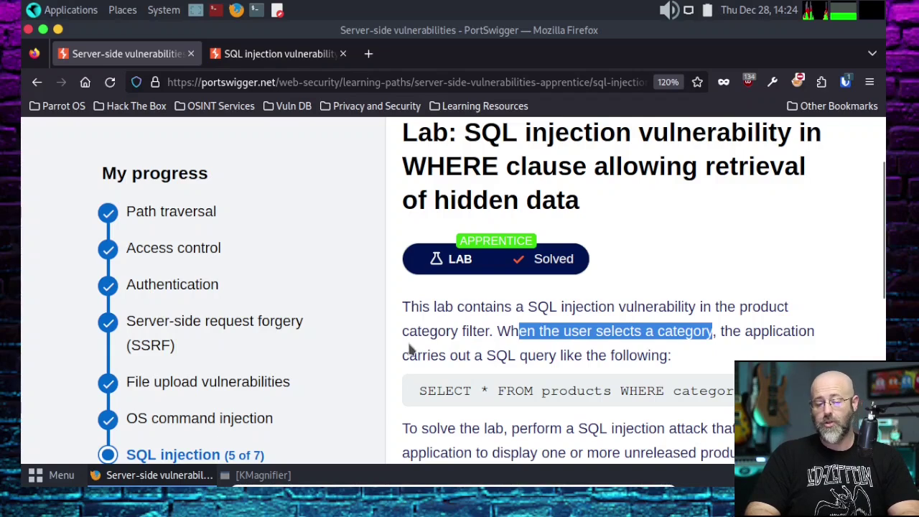
{"action": "left_click_drag", "start_coordinate": [409, 355], "coordinate": [659, 355]}
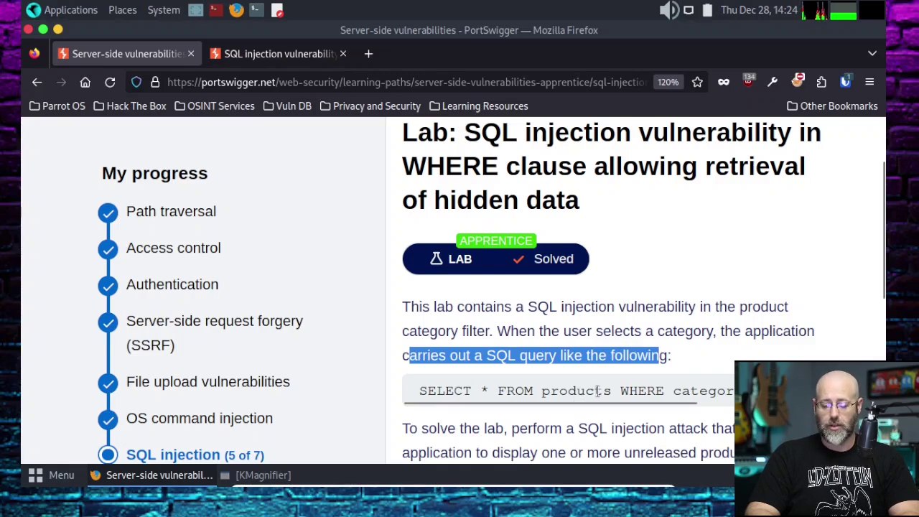
{"action": "left_click_drag", "start_coordinate": [621, 390], "coordinate": [731, 391]}
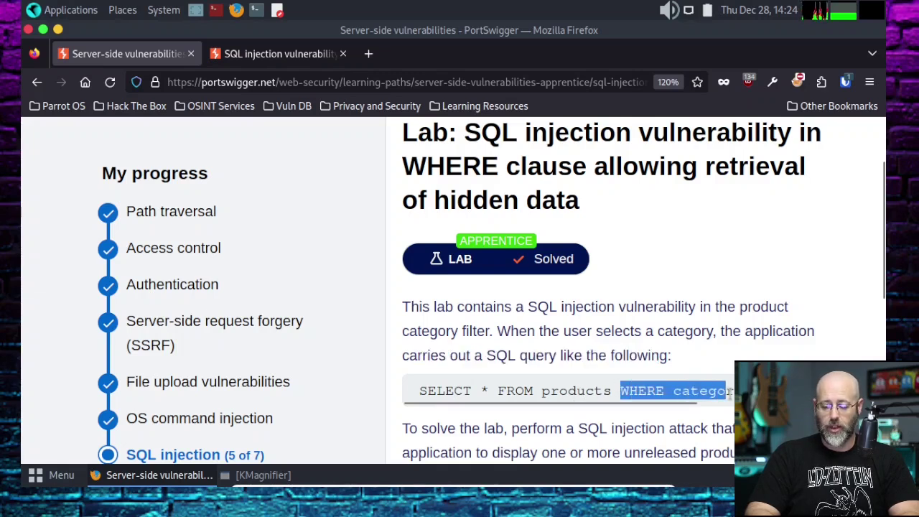
{"action": "left_click_drag", "start_coordinate": [662, 404], "coordinate": [794, 403]}
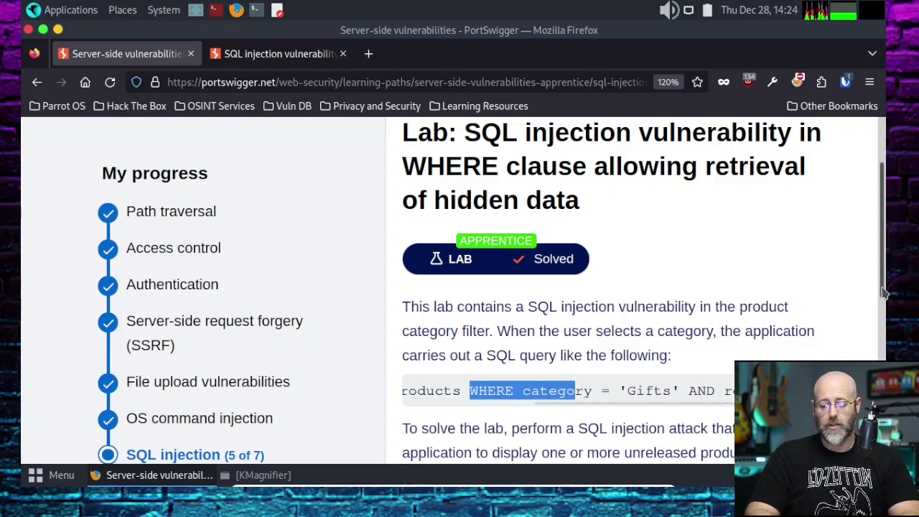
- Read the lab's objective about displaying unreleased products and compare it with the query's released = 1 condition
{"action": "scroll", "coordinate": [885, 317], "scroll_direction": "down", "scroll_amount": 1}
{"action": "scroll", "coordinate": [885, 317], "scroll_direction": "down", "scroll_amount": 3}
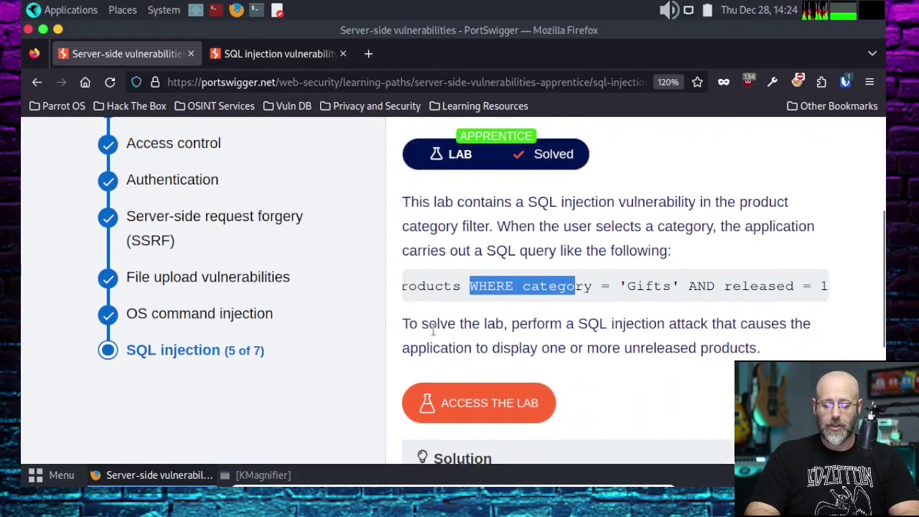
{"action": "left_click", "coordinate": [431, 327]}
{"action": "left_click_drag", "start_coordinate": [430, 326], "coordinate": [720, 327]}
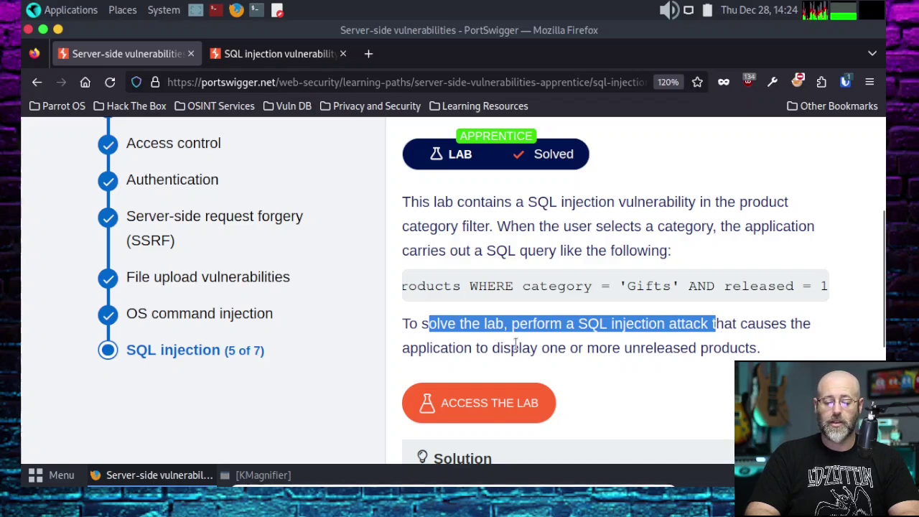
{"action": "left_click_drag", "start_coordinate": [464, 349], "coordinate": [759, 351]}
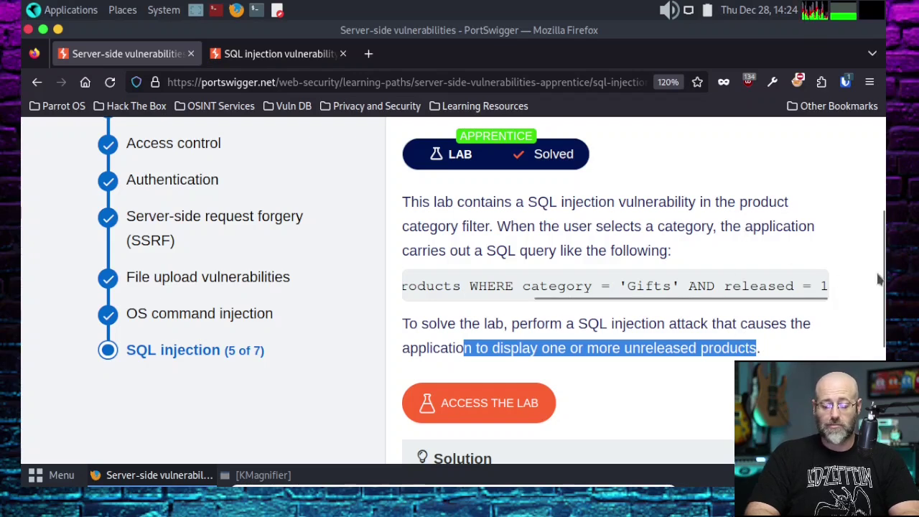
{"action": "left_click_drag", "start_coordinate": [885, 280], "coordinate": [885, 184]}
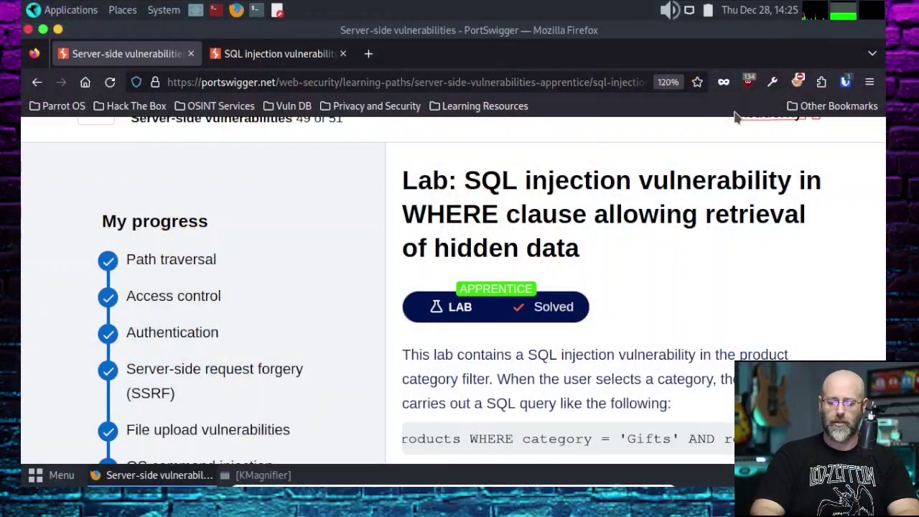
{"action": "scroll", "coordinate": [711, 281], "scroll_direction": "down", "scroll_amount": 10}
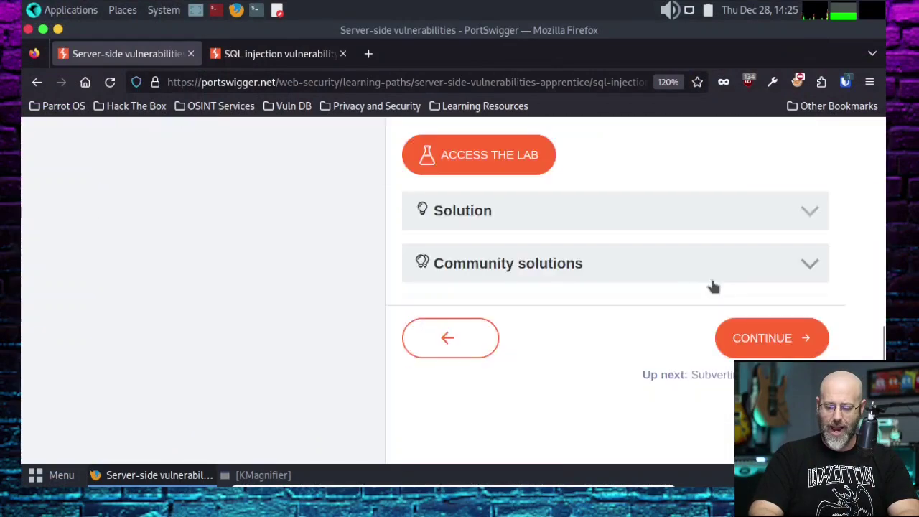
{"action": "scroll", "coordinate": [691, 279], "scroll_direction": "up", "scroll_amount": 3}
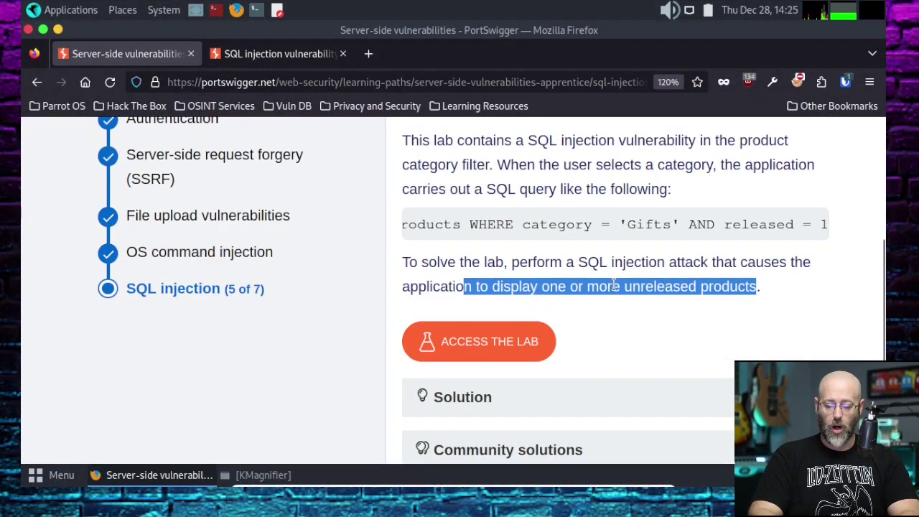
{"action": "left_click", "coordinate": [533, 286]}
{"action": "left_click_drag", "start_coordinate": [433, 287], "coordinate": [763, 288]}
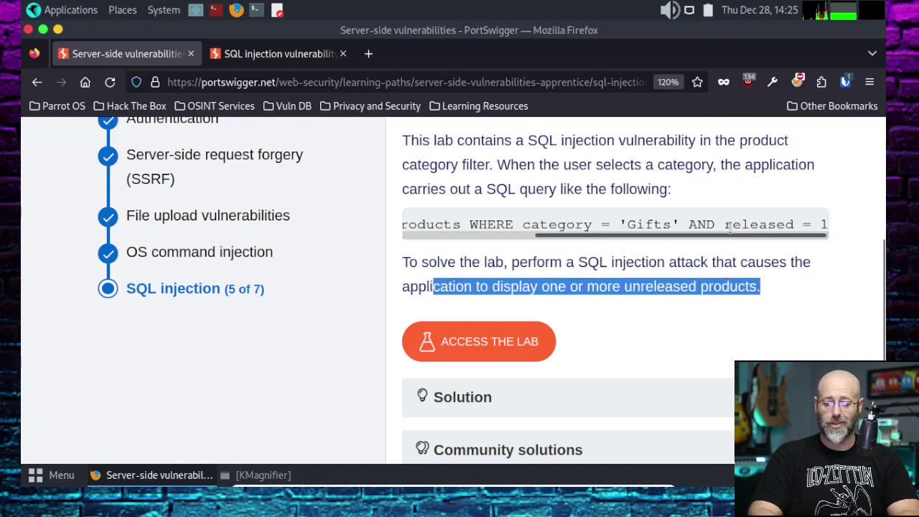
{"action": "left_click_drag", "start_coordinate": [718, 224], "coordinate": [831, 224]}
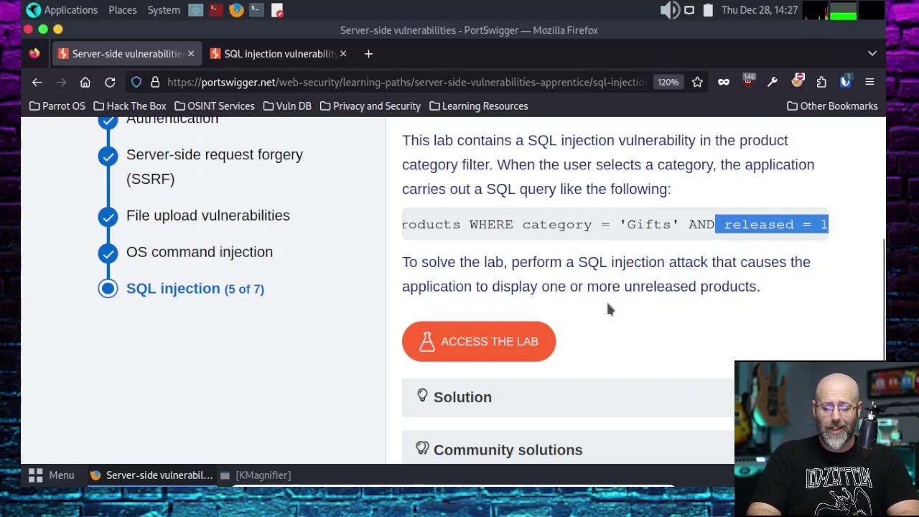
- Switch to the opened lab shop and filter its products by the Lifestyle category
{"action": "left_click", "coordinate": [278, 56]}
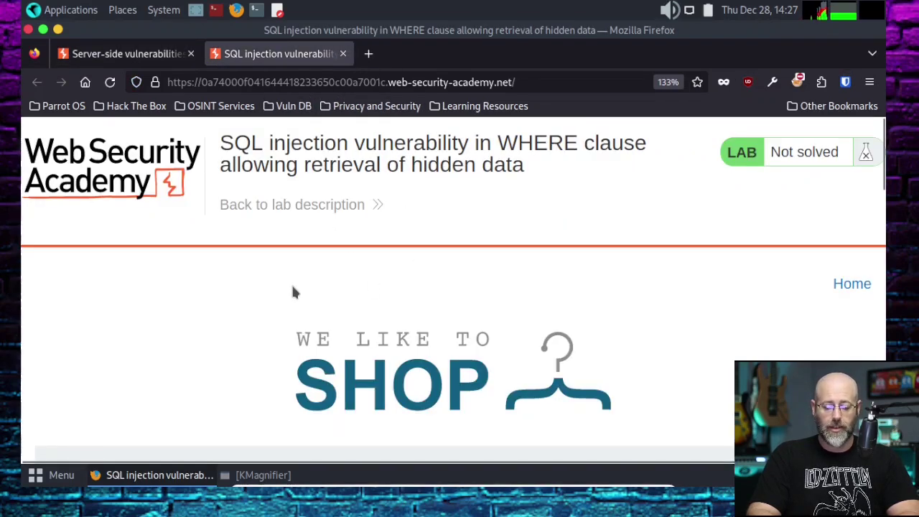
{"action": "scroll", "coordinate": [294, 289], "scroll_direction": "down", "scroll_amount": 3}
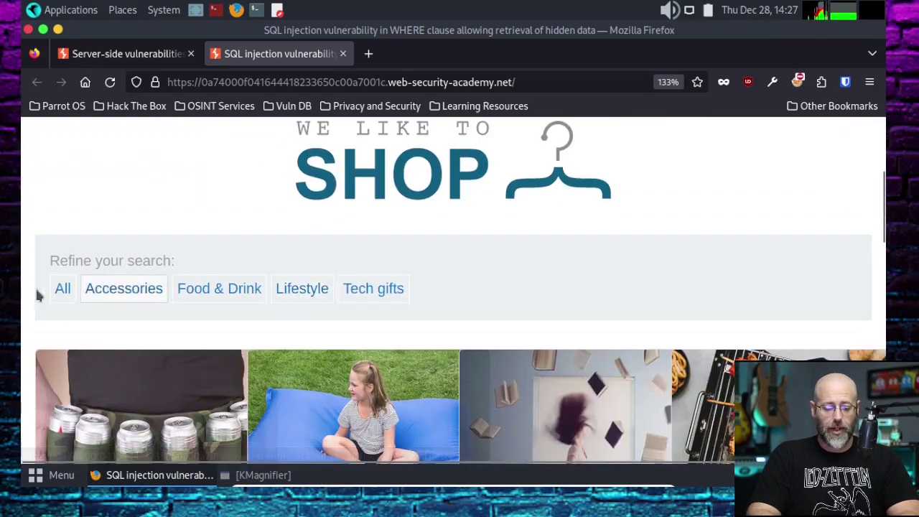
{"action": "left_click", "coordinate": [78, 259]}
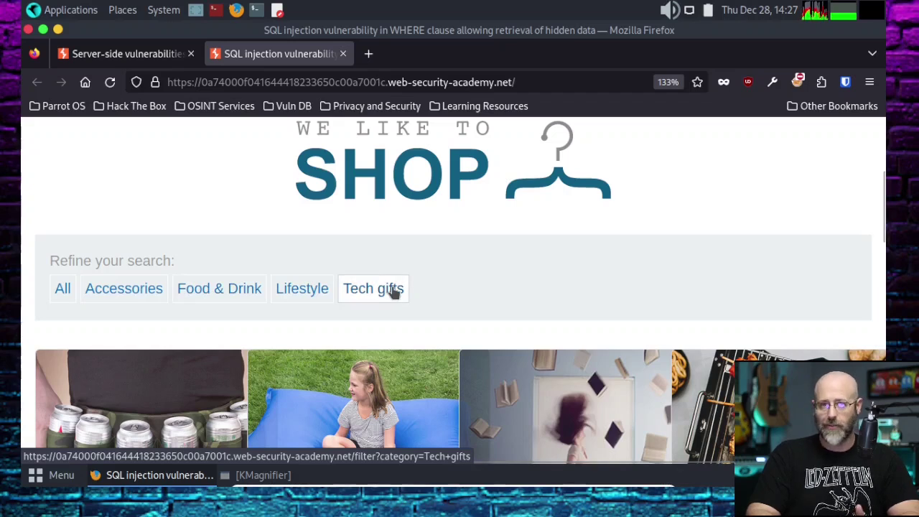
{"action": "left_click", "coordinate": [300, 297]}
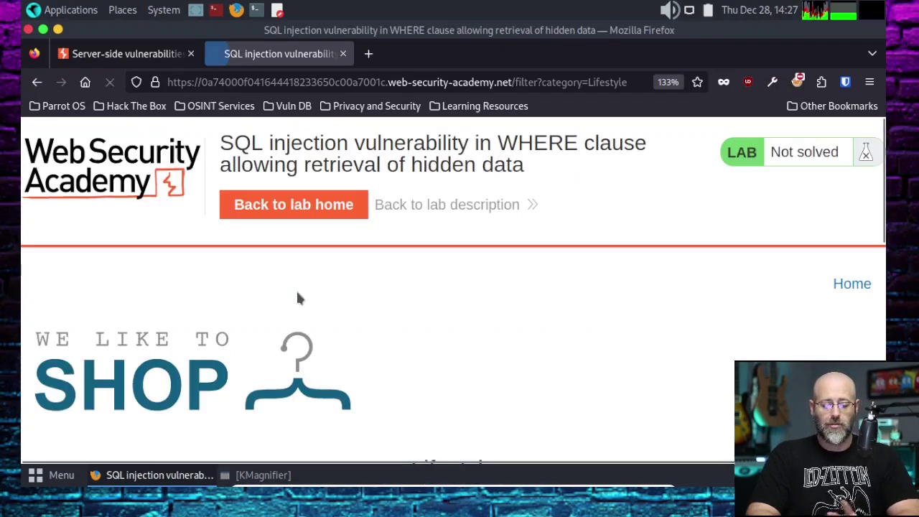
- Magnify the filter URL with KMagnifier and test the category parameter for SQL injection with the value Lifestyle'
{"action": "left_click_drag", "start_coordinate": [393, 82], "coordinate": [577, 74]}
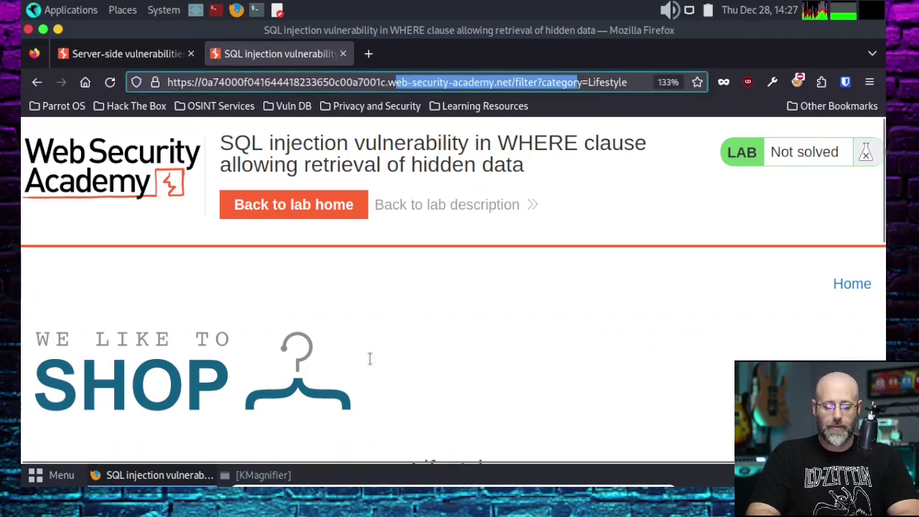
{"action": "left_click", "coordinate": [276, 477]}
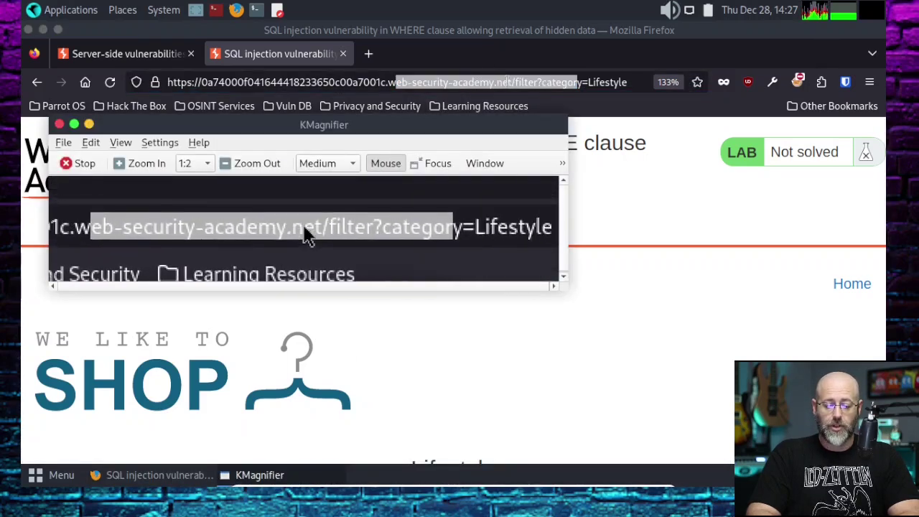
{"action": "left_click", "coordinate": [542, 82]}
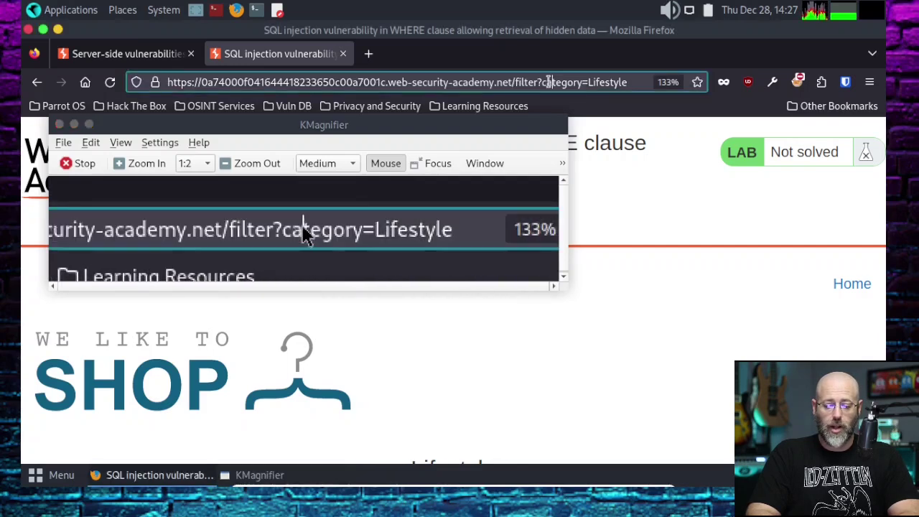
{"action": "left_click_drag", "start_coordinate": [542, 82], "coordinate": [629, 82]}
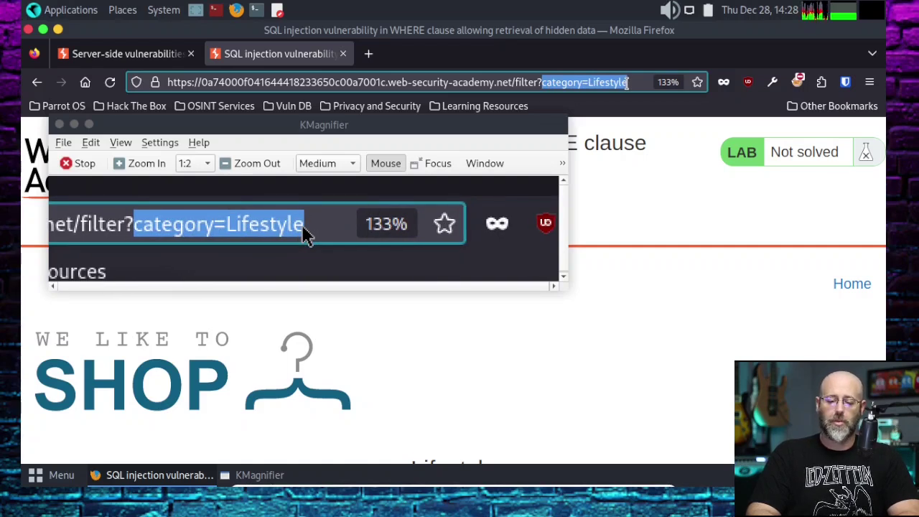
{"action": "left_click", "coordinate": [629, 82]}
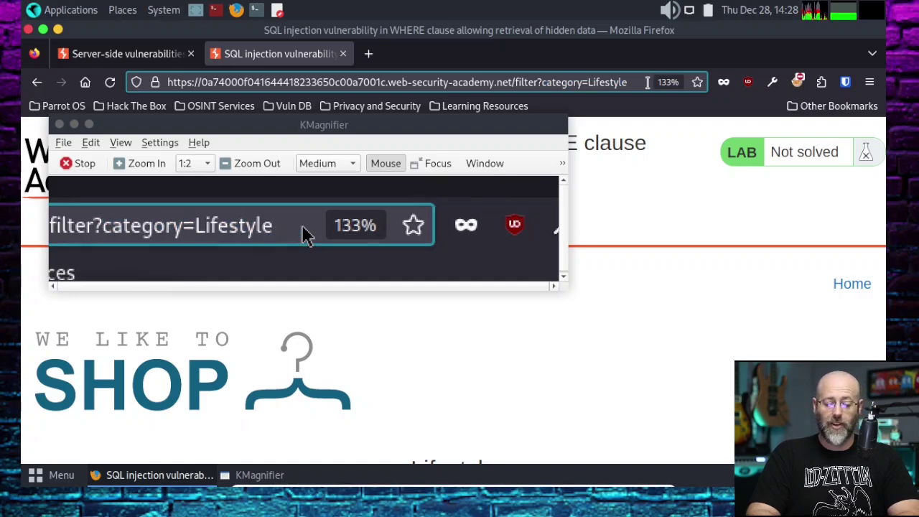
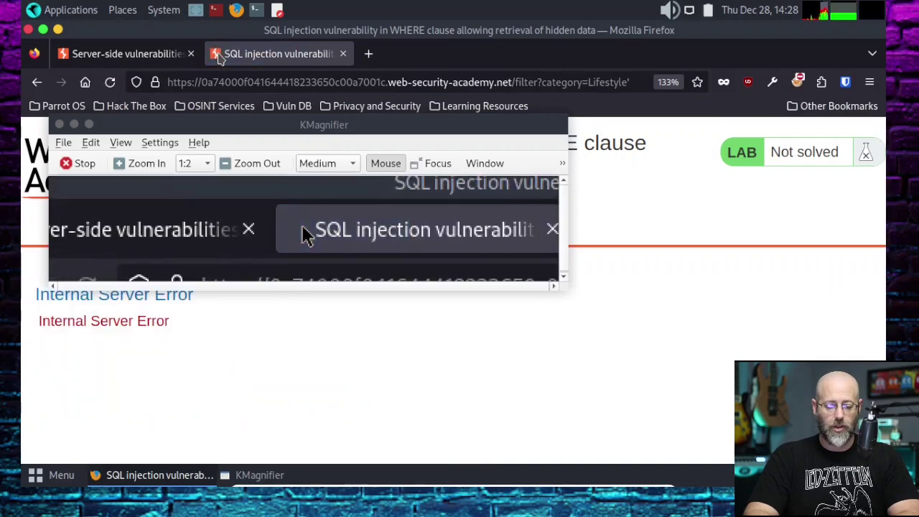
- Reposition the magnifier and try the comment payload Lifestyle'# as the category value in the URL
{"action": "left_click_drag", "start_coordinate": [248, 120], "coordinate": [258, 354]}
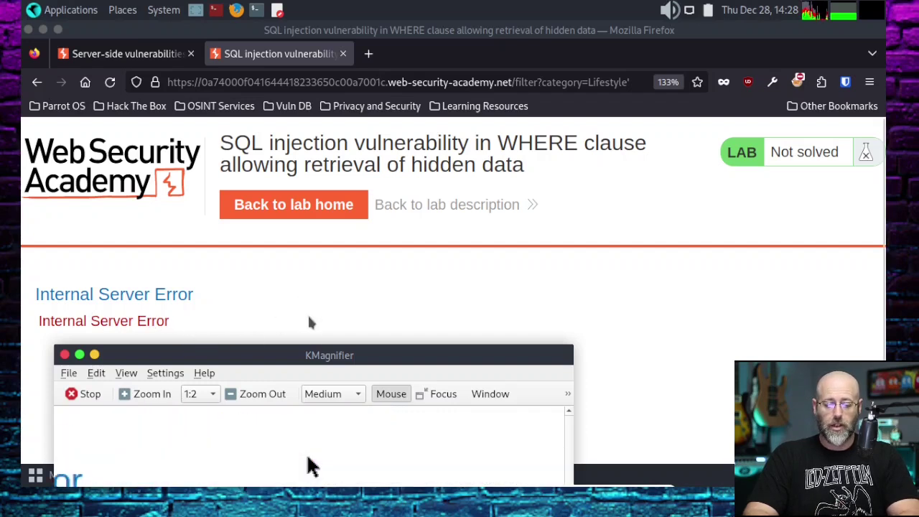
{"action": "left_click_drag", "start_coordinate": [303, 350], "coordinate": [282, 244]}
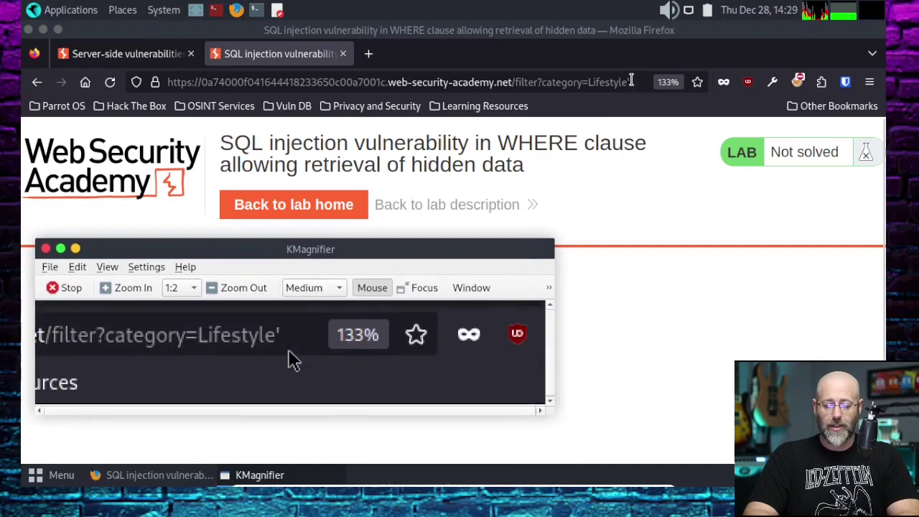
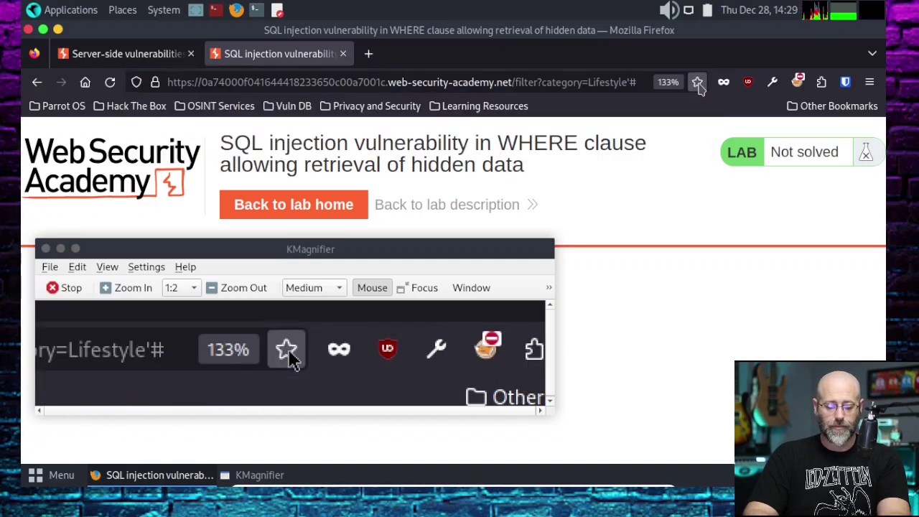
{"action": "left_click_drag", "start_coordinate": [433, 251], "coordinate": [710, 159]}
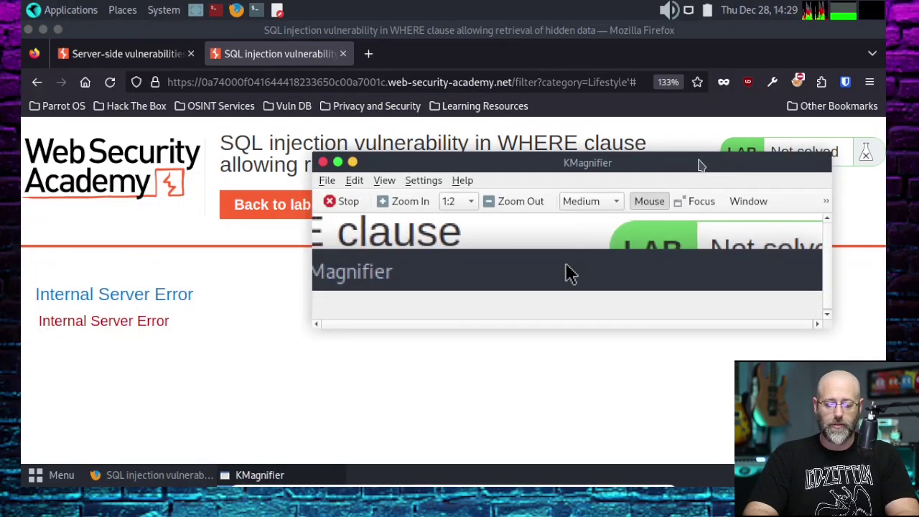
- Load the filter URL with the category value Lifestyle'-- and hide the magnifier to check the page
{"action": "left_click_drag", "start_coordinate": [685, 160], "coordinate": [605, 123]}
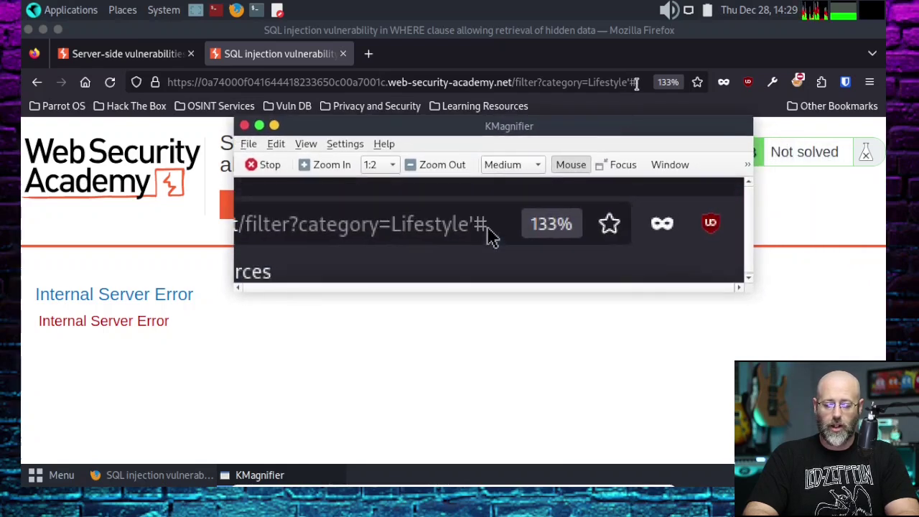
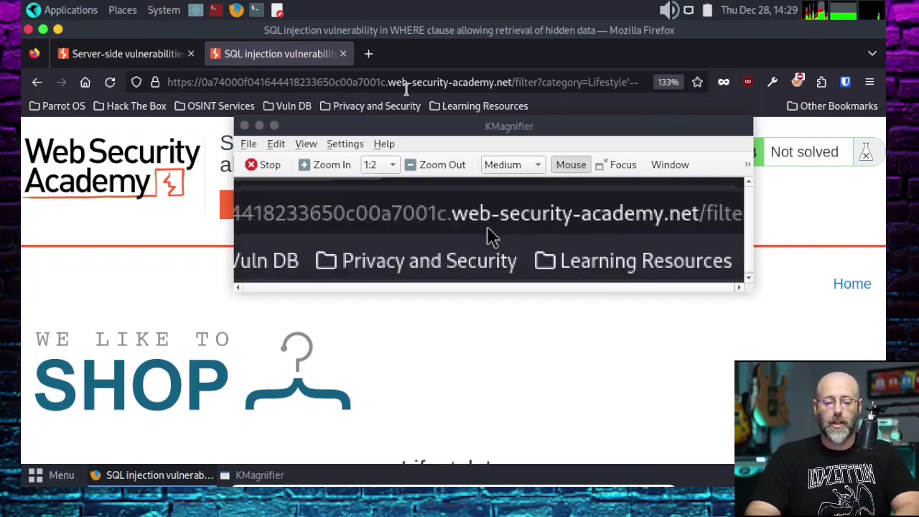
{"action": "left_click", "coordinate": [273, 125]}
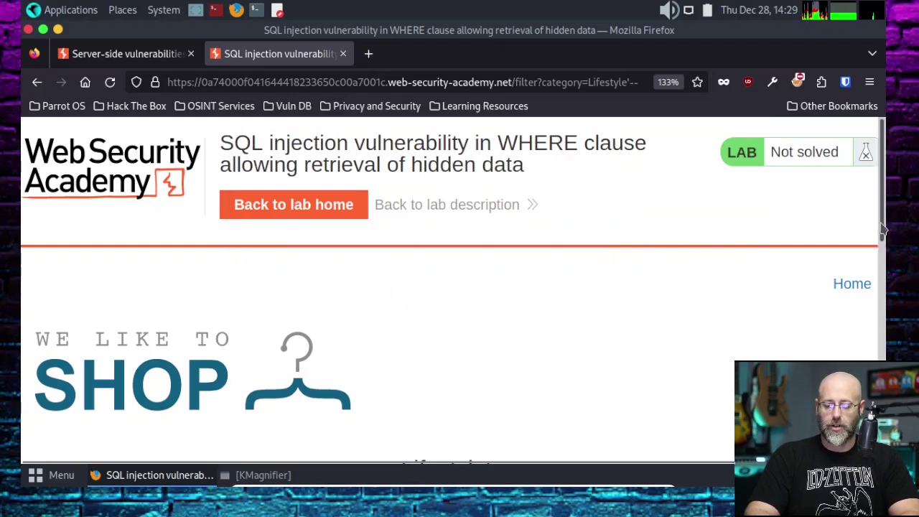
{"action": "scroll", "coordinate": [884, 239], "scroll_direction": "down", "scroll_amount": 3}
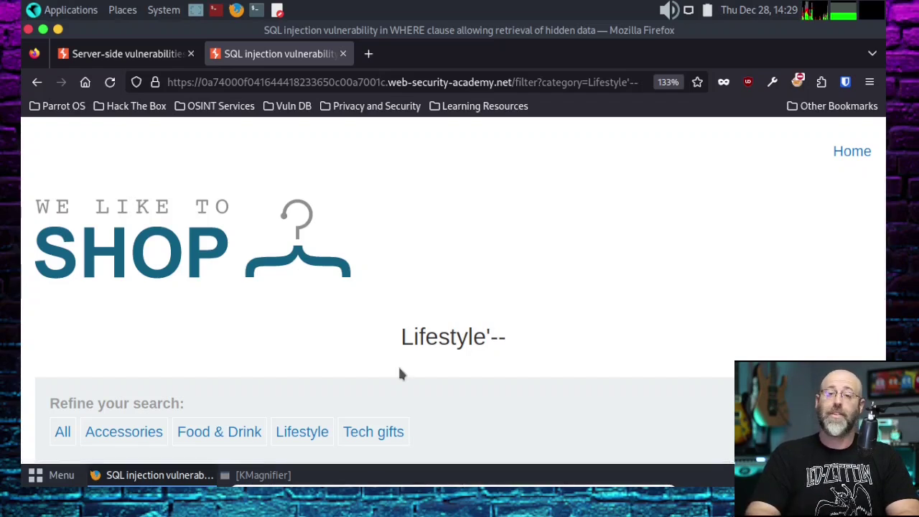
- Load the filter URL with the category value Lifestyle'OR 1=1--, hide the magnifier and review the returned products and lab status
{"action": "left_click", "coordinate": [260, 475]}
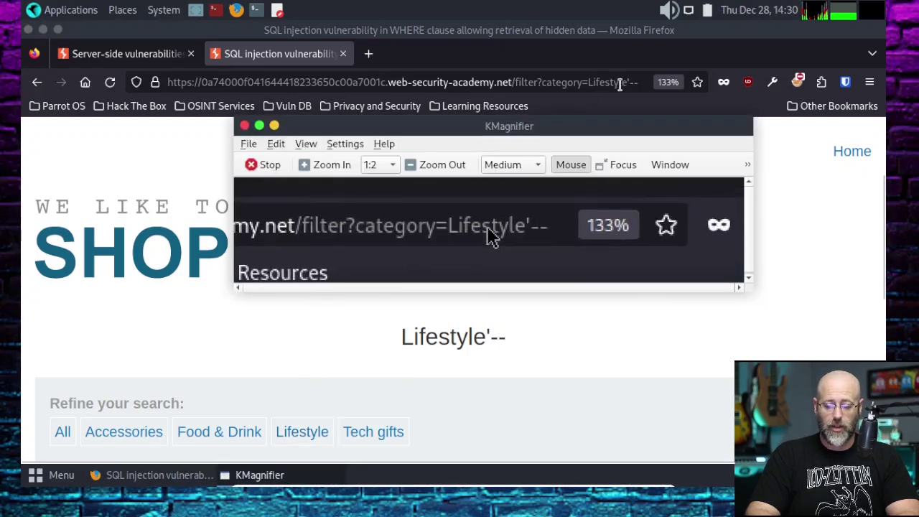
{"action": "left_click", "coordinate": [630, 82]}
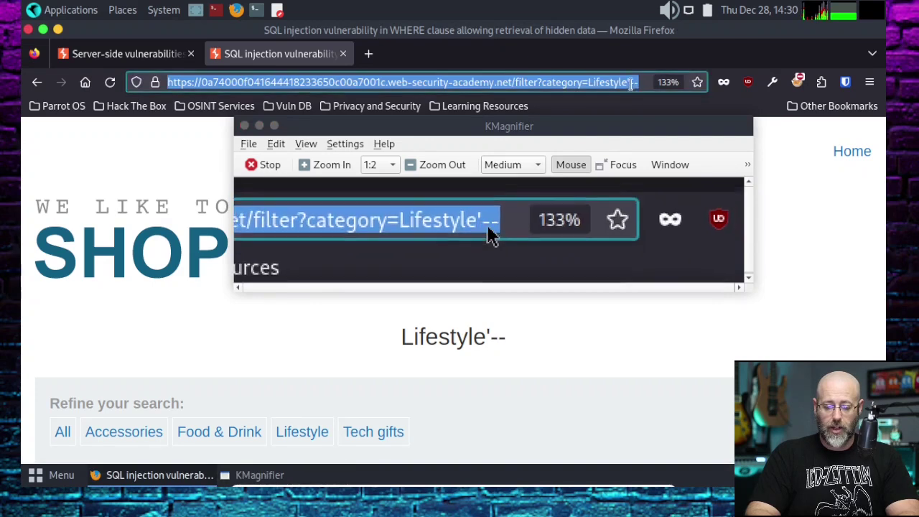
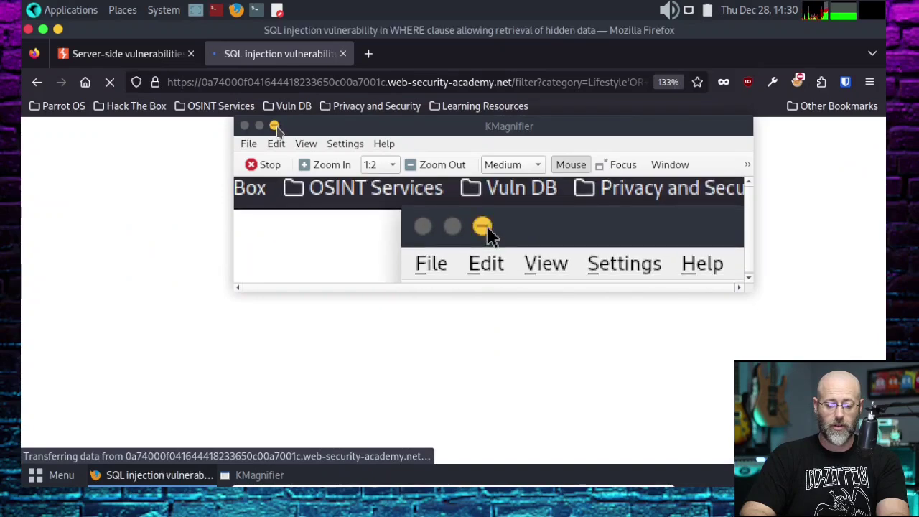
{"action": "left_click", "coordinate": [274, 126]}
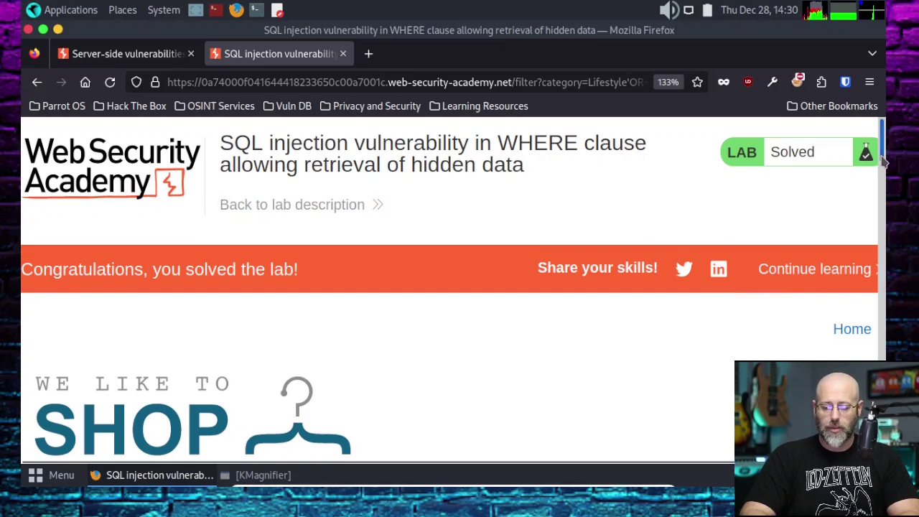
{"action": "left_click_drag", "start_coordinate": [885, 164], "coordinate": [888, 216]}
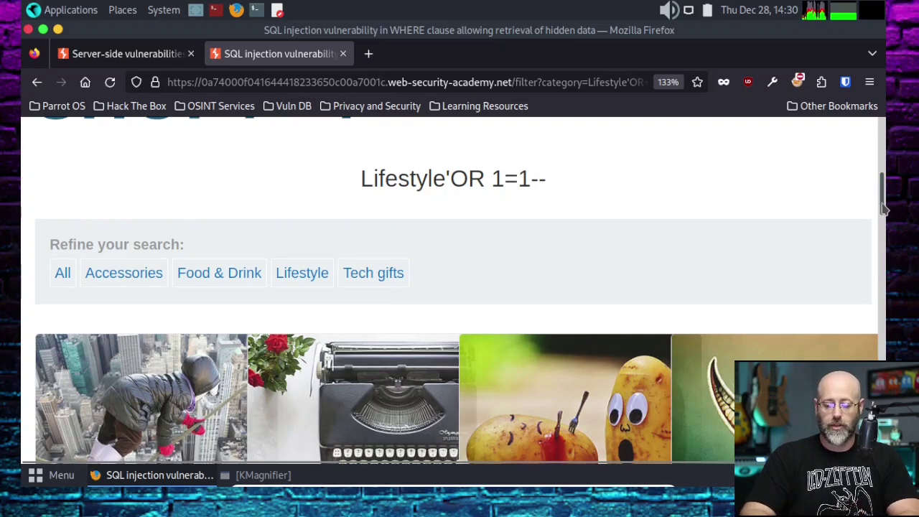
{"action": "left_click_drag", "start_coordinate": [887, 175], "coordinate": [888, 149]}
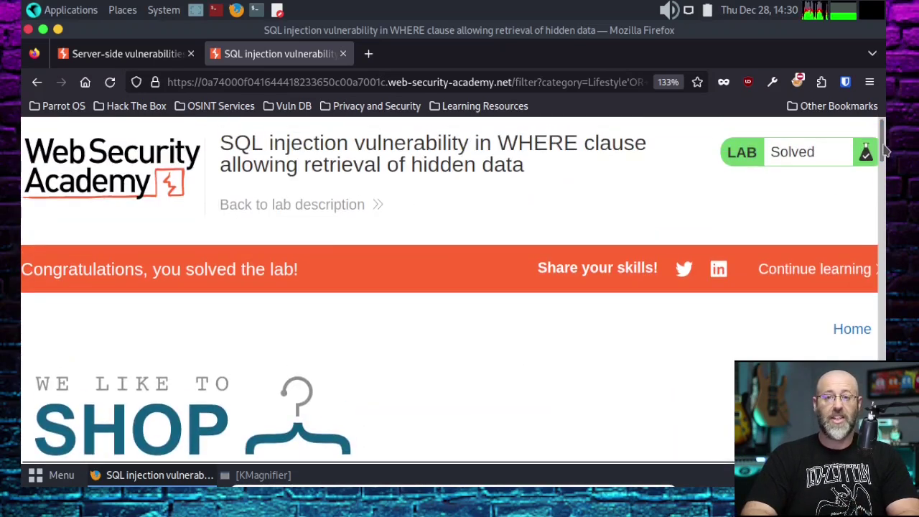